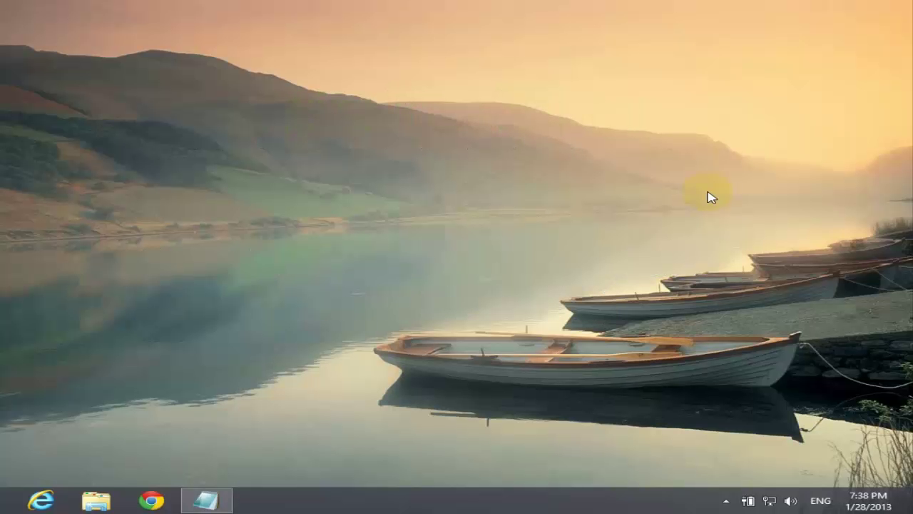
Glance at the Start screen, then review the classicshell.net note in Notepad and minimize it.
key(super)
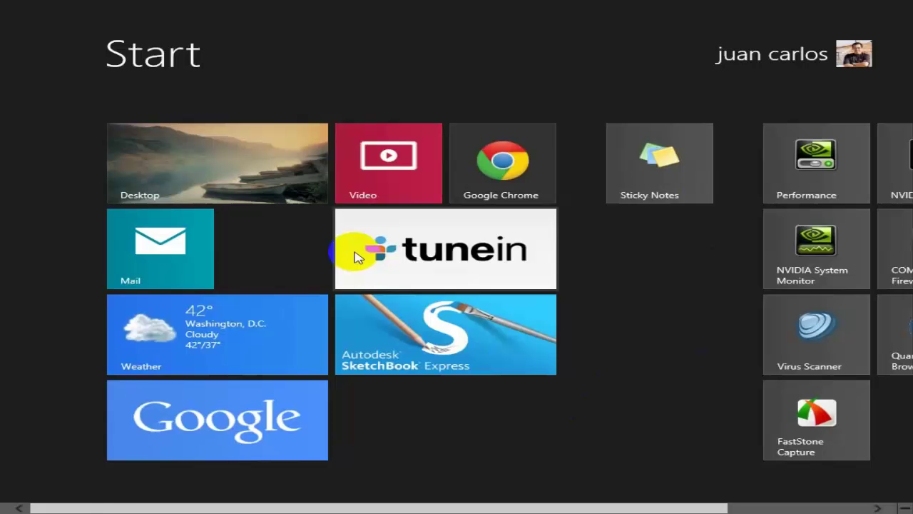
click(243, 181)
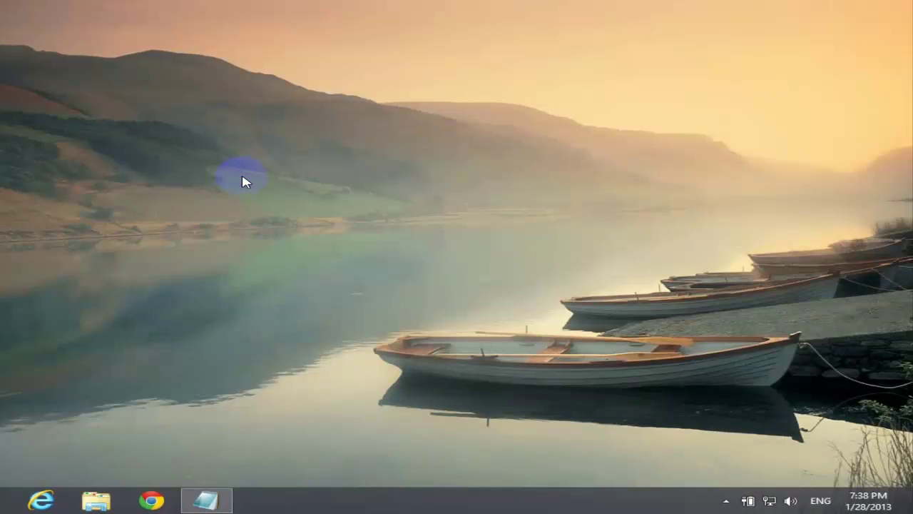
click(206, 500)
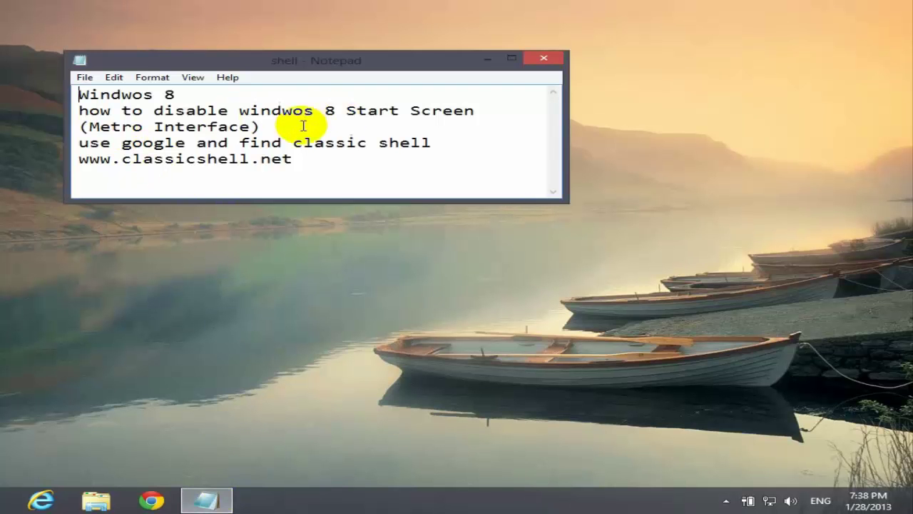
drag(76, 161, 313, 160)
click(313, 160)
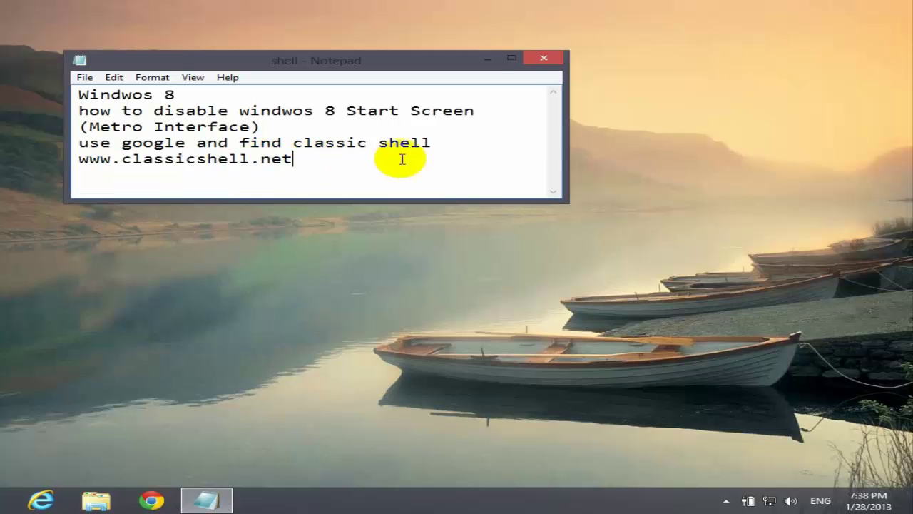
click(486, 63)
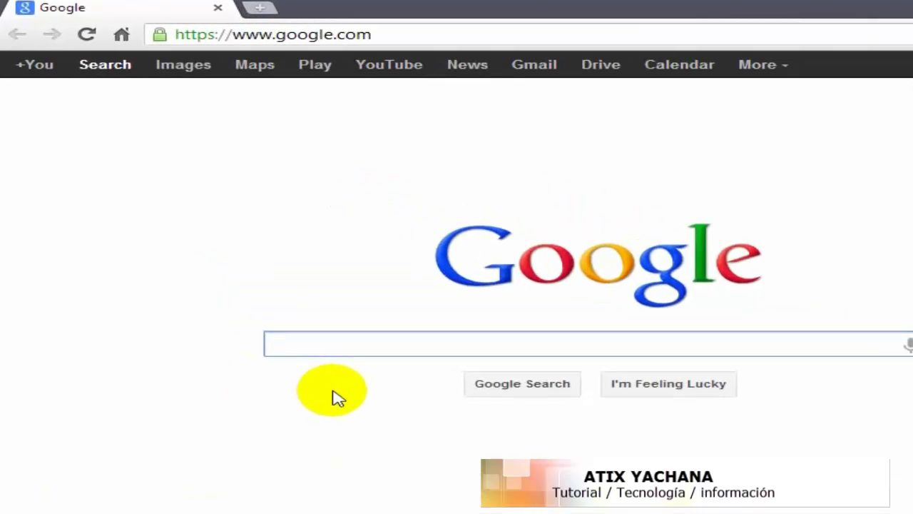
Search Google for 'classic shell', open Welcome to Classic Shell, and scroll to the download.
text(cla)
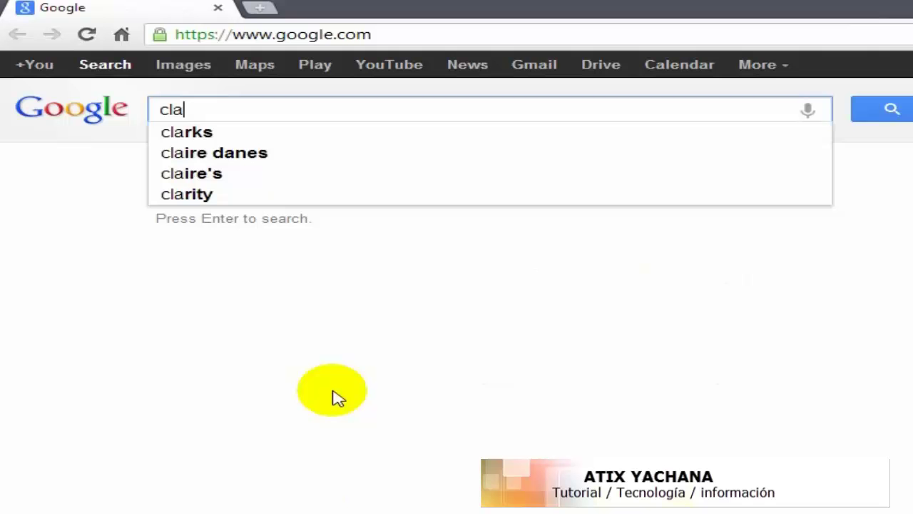
text(ssic shell)
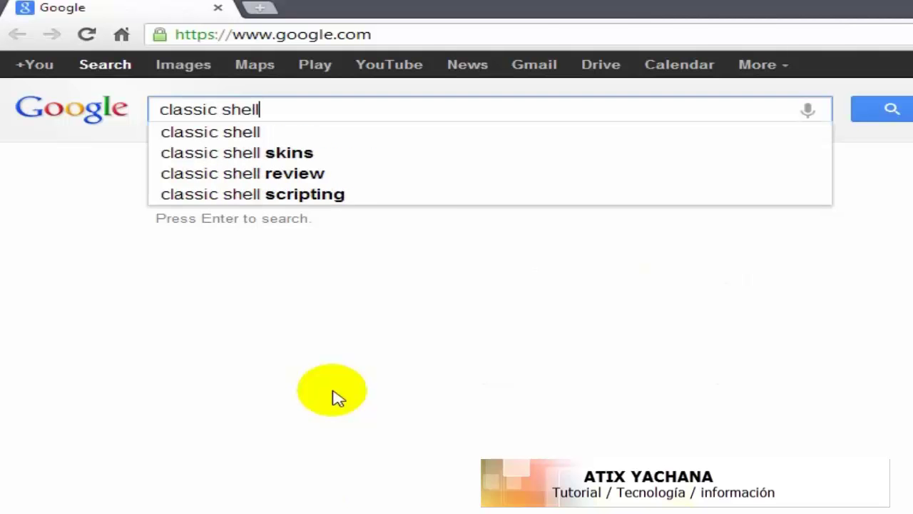
key(Return)
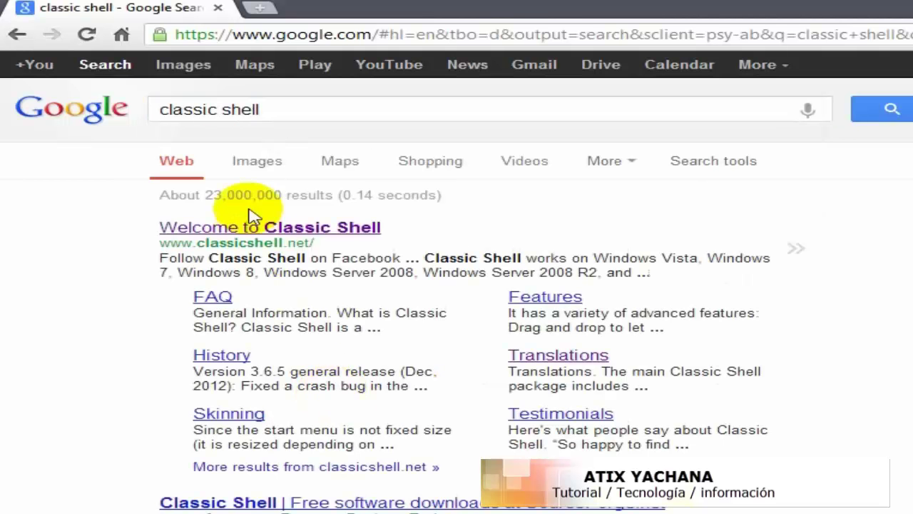
click(251, 226)
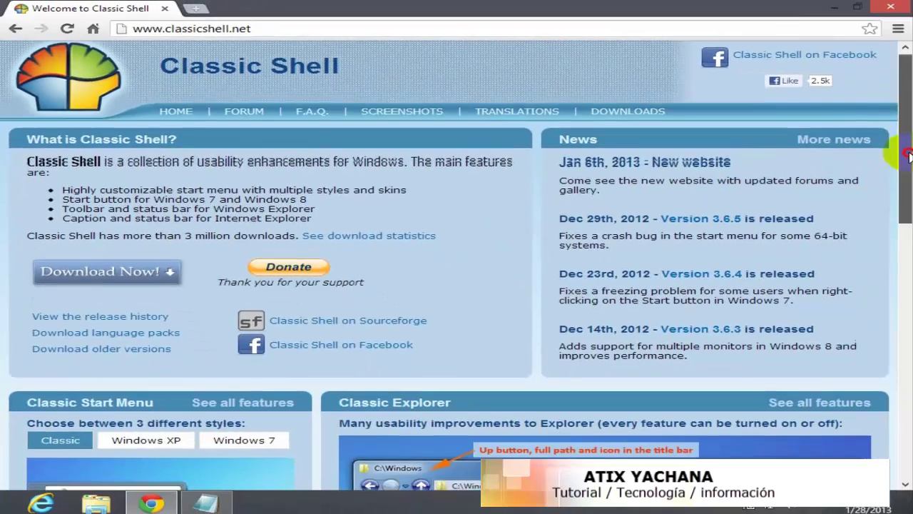
mouse_move(907, 153)
mouse_down()
mouse_move(906, 302)
mouse_move(908, 93)
mouse_up()
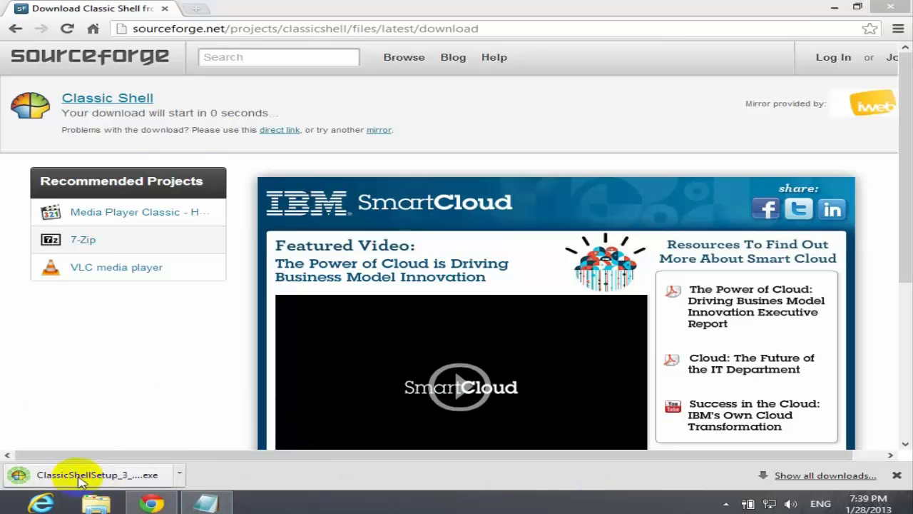
Launch the downloaded ClassicShellSetup_3_6_5.exe installer, allowing the unverified file to run.
right_click(97, 481)
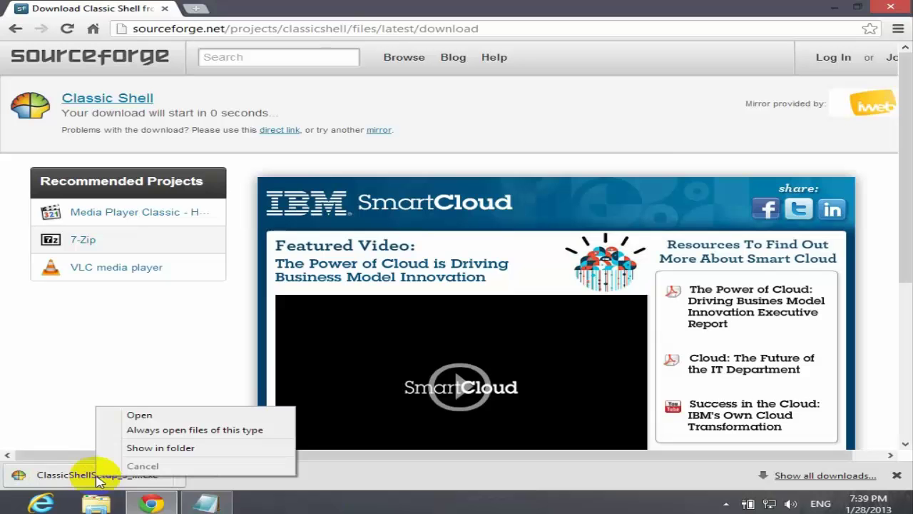
click(139, 416)
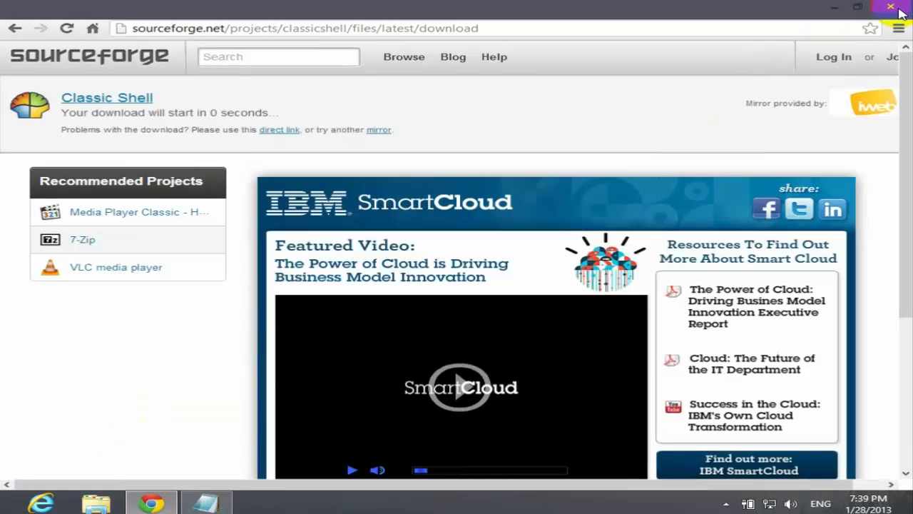
click(892, 7)
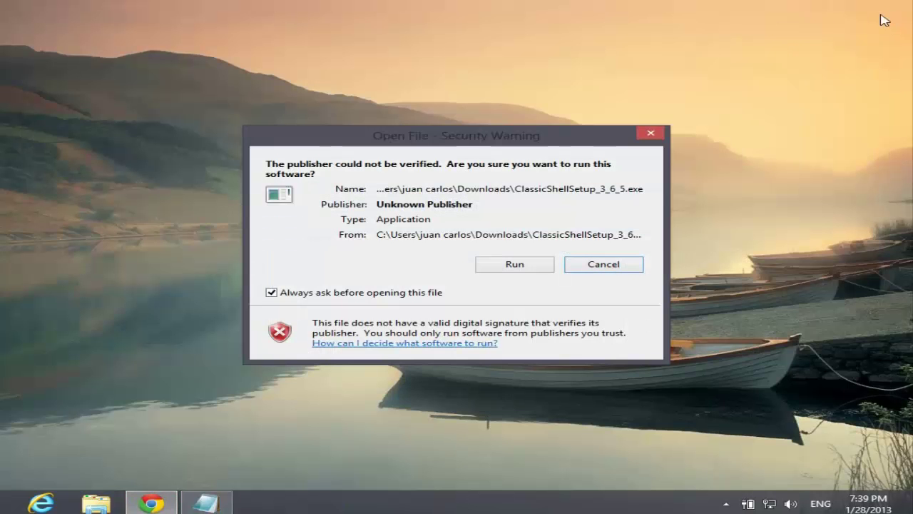
click(525, 265)
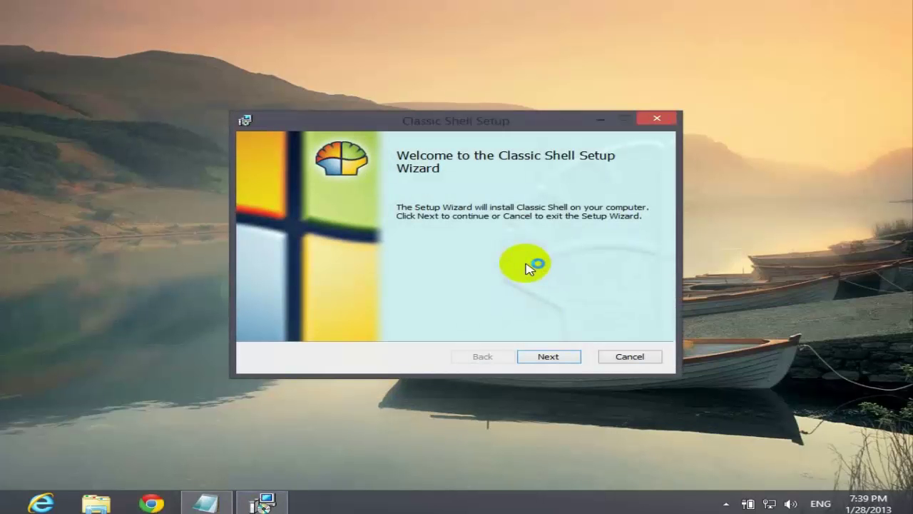
Install Classic Shell with all four features, skipping the readme at the end.
click(546, 356)
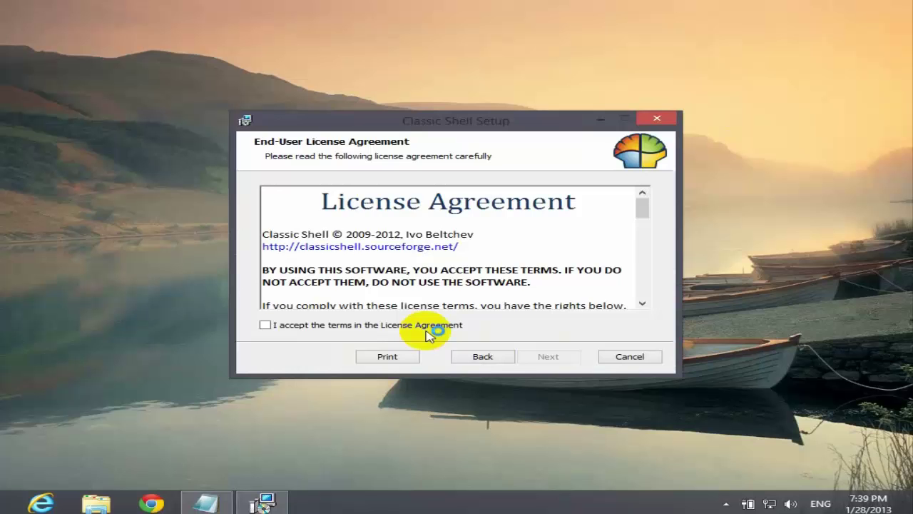
click(548, 356)
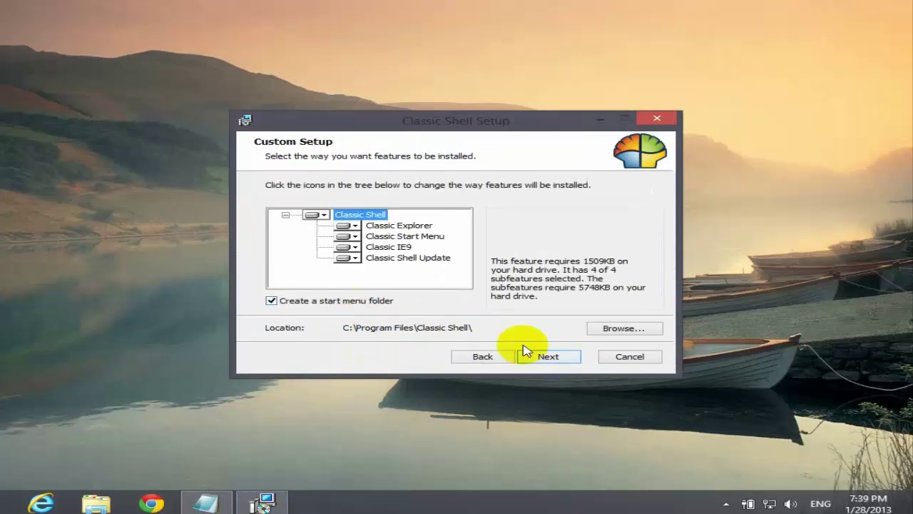
click(546, 359)
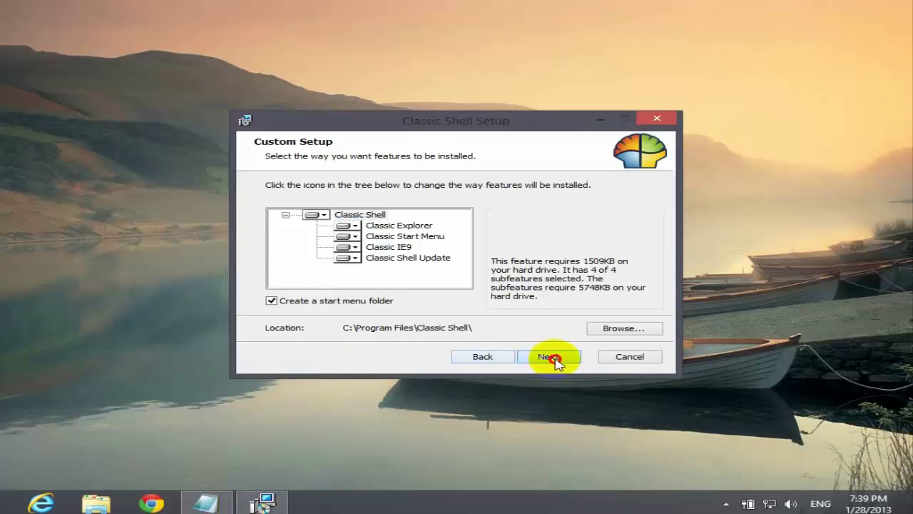
click(557, 360)
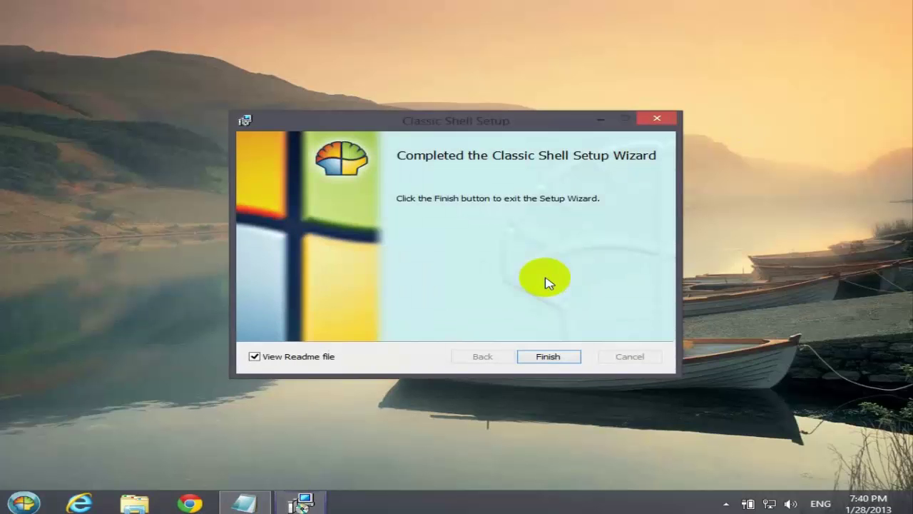
click(314, 356)
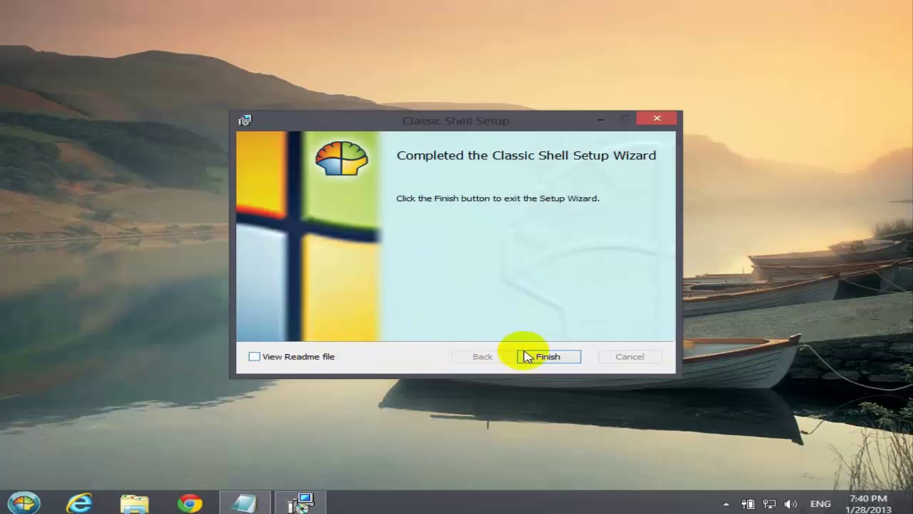
click(548, 360)
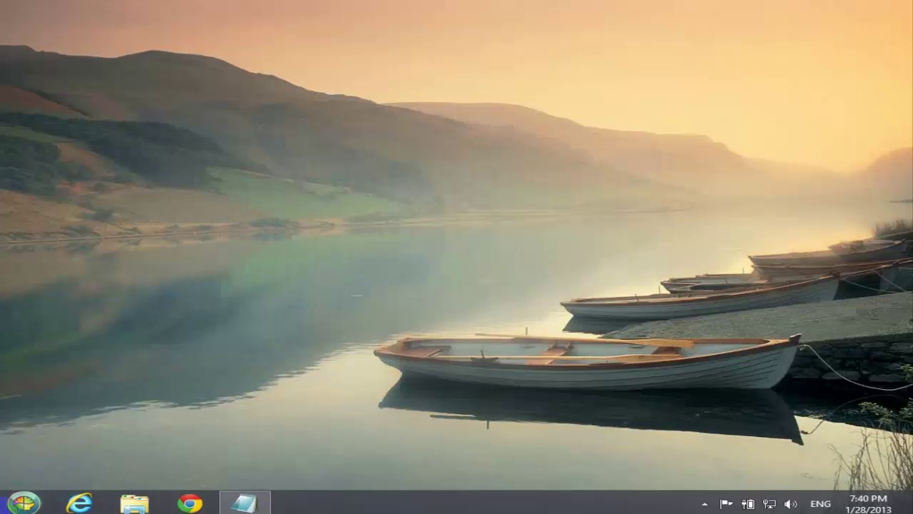
Try the new Start menu, then open Classic Start Menu Settings from the Start button's right-click menu.
click(23, 504)
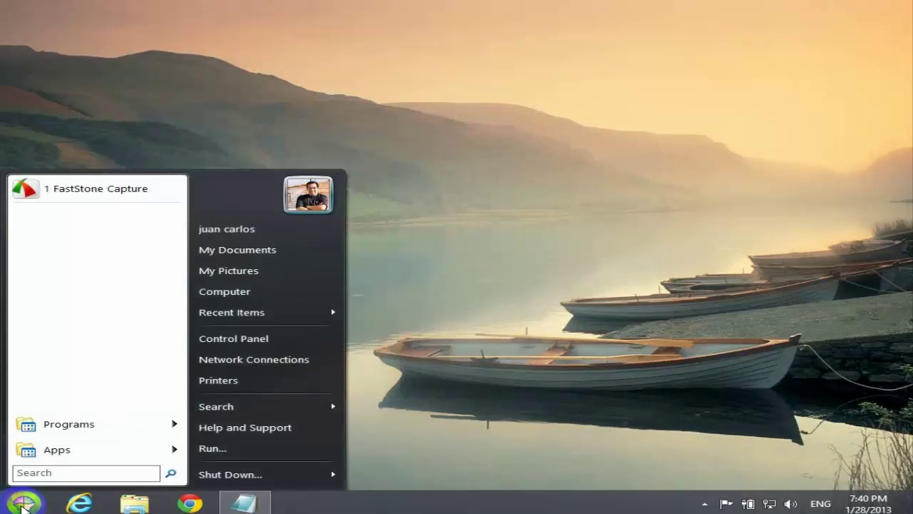
right_click(24, 506)
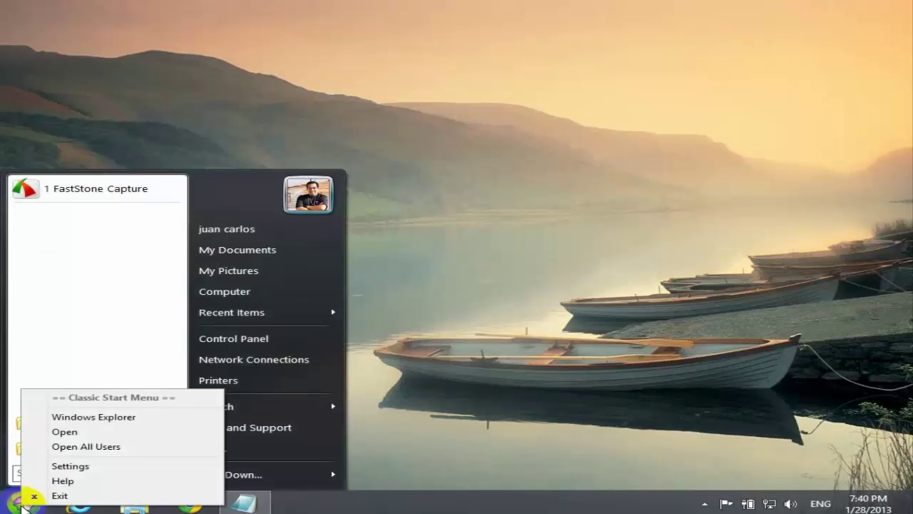
click(82, 467)
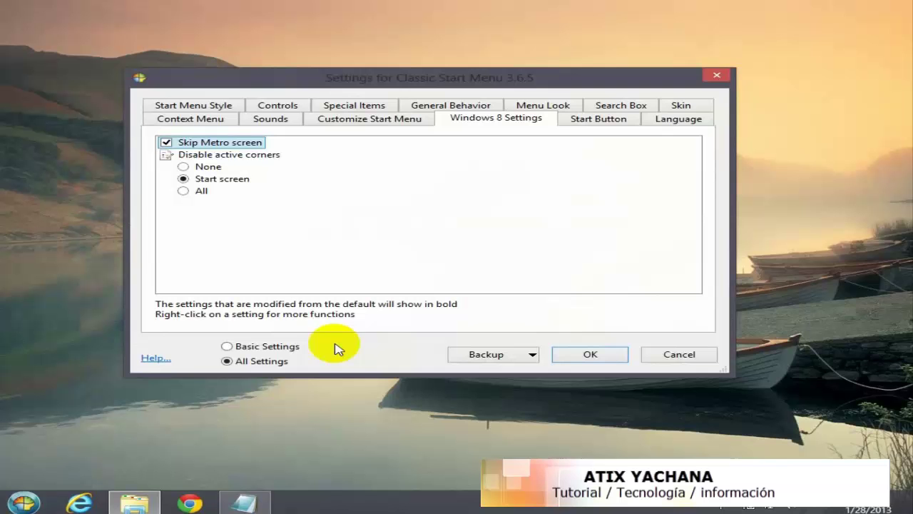
click(681, 354)
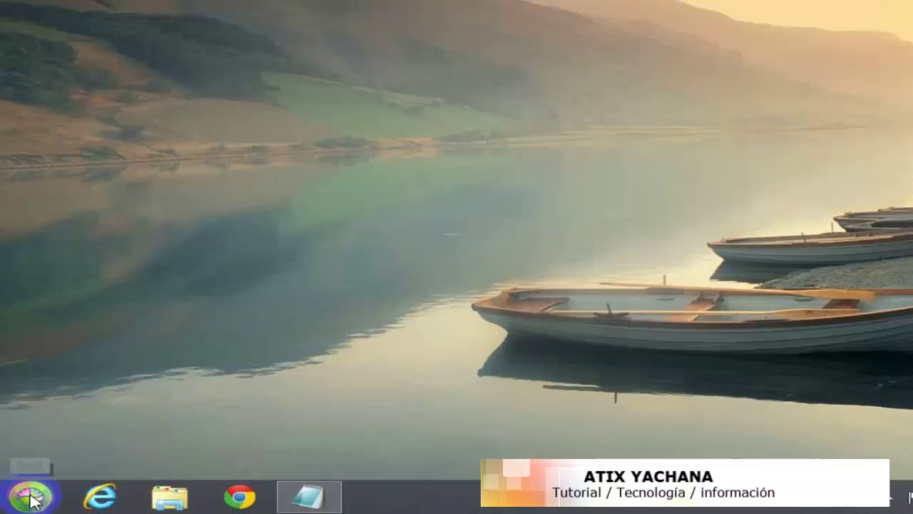
right_click(20, 502)
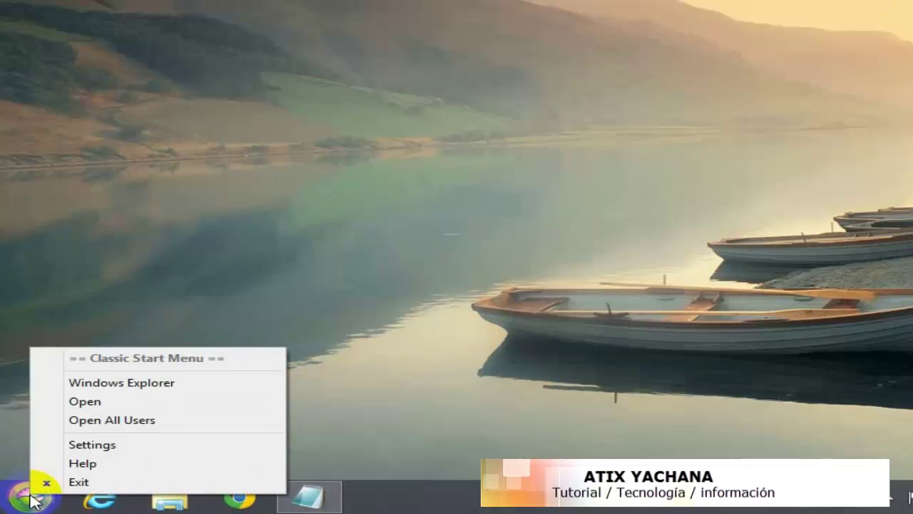
click(80, 446)
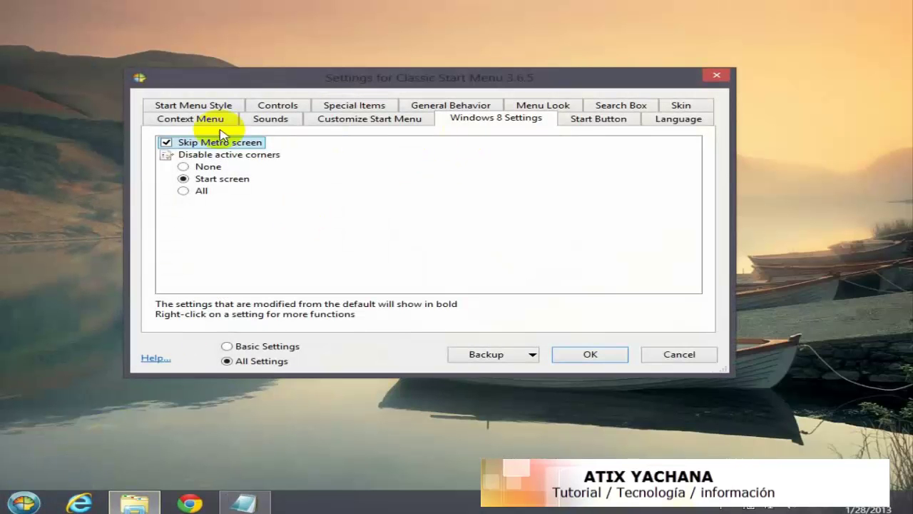
Choose the Windows Vista/Windows 7 menu style, confirm Yes, and check the Windows 8 Settings tab.
click(199, 120)
click(189, 105)
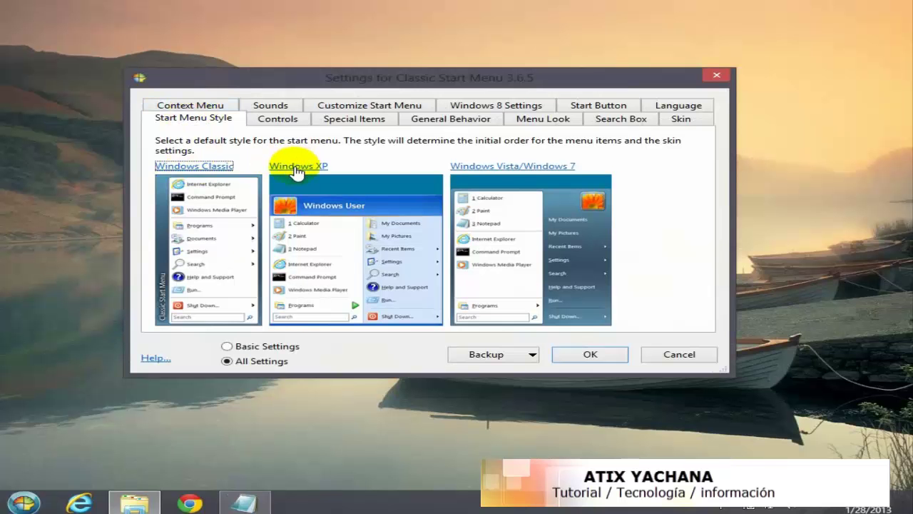
click(488, 167)
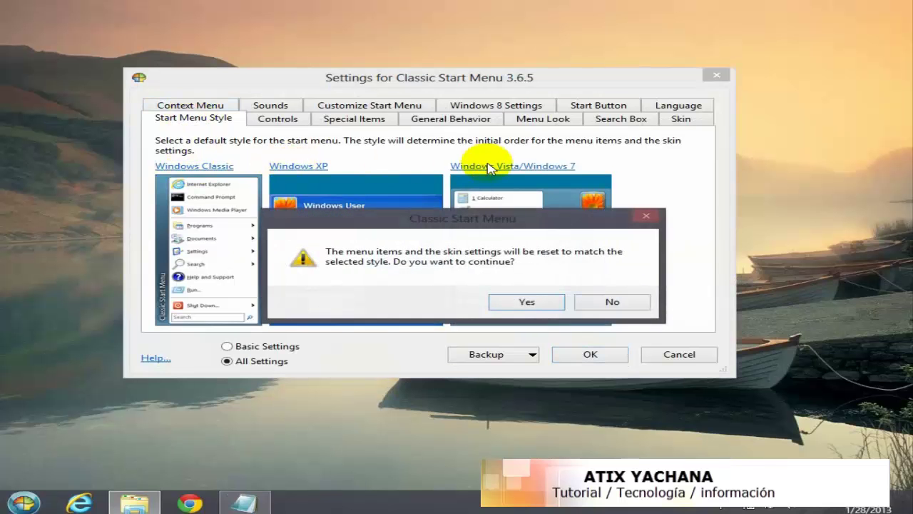
click(525, 302)
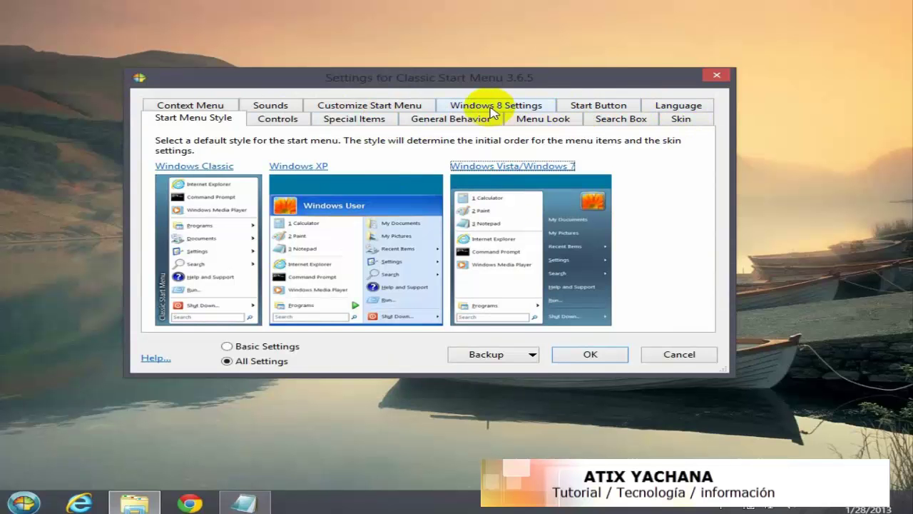
click(500, 107)
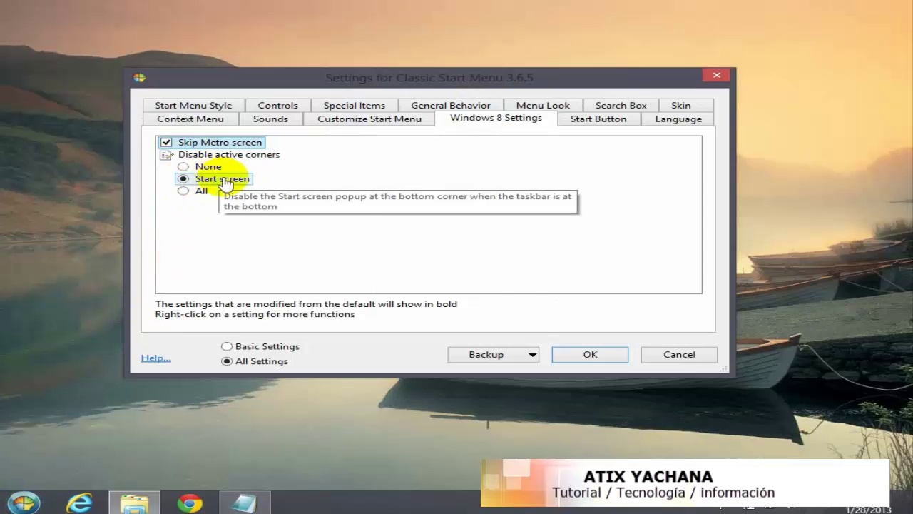
Apply the settings with OK, then visit the Start screen via the charms bar and return to the desktop.
click(591, 357)
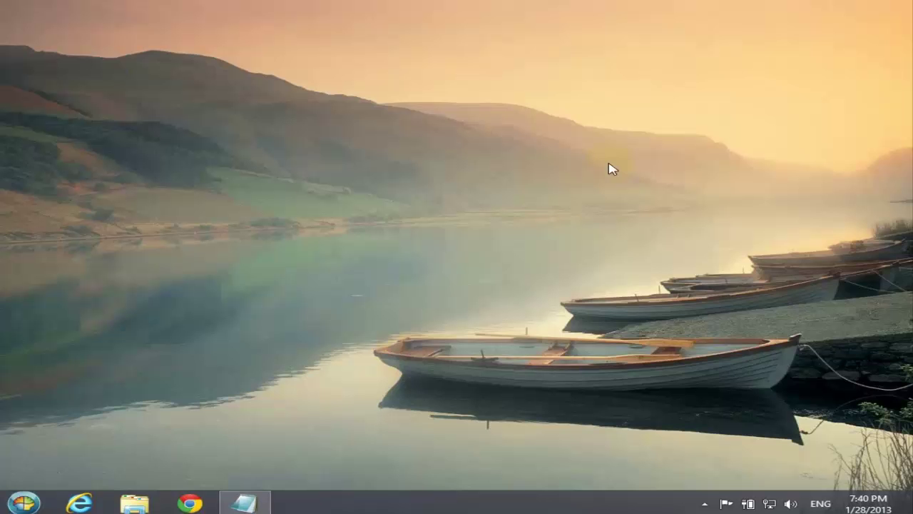
mouse_move(875, 260)
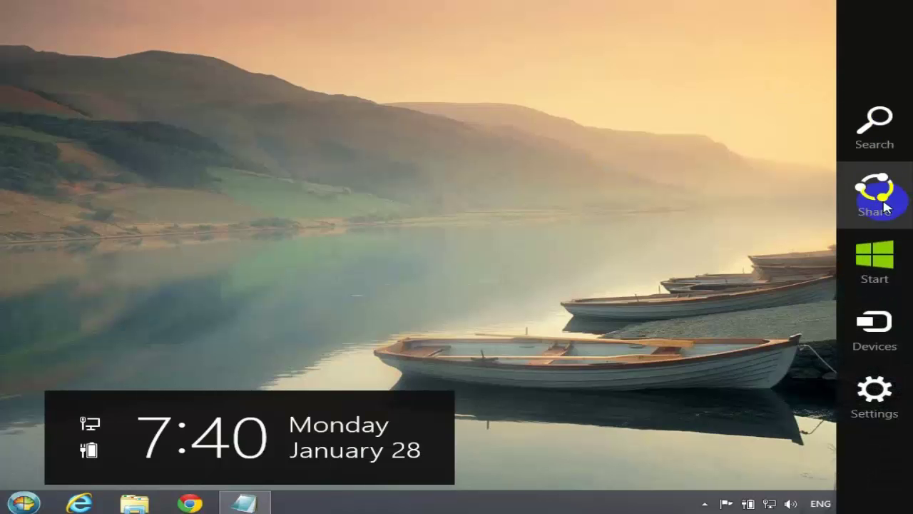
click(883, 266)
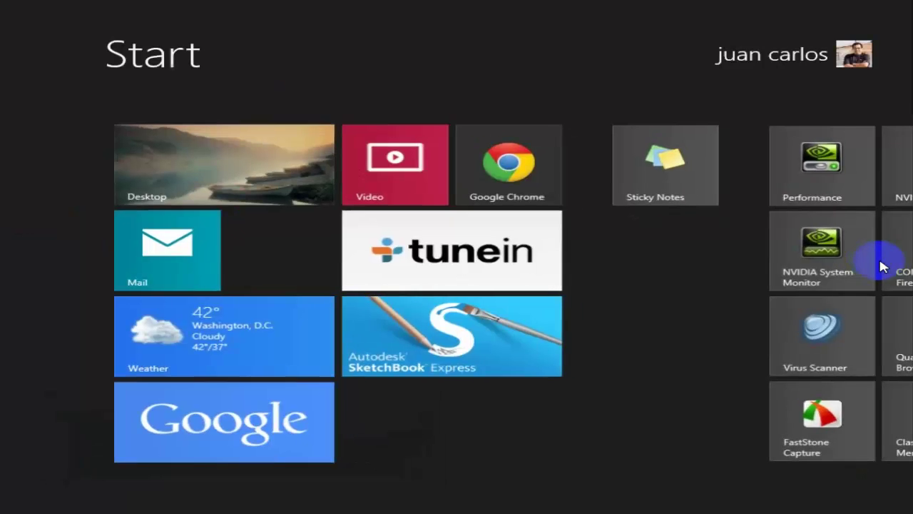
click(253, 185)
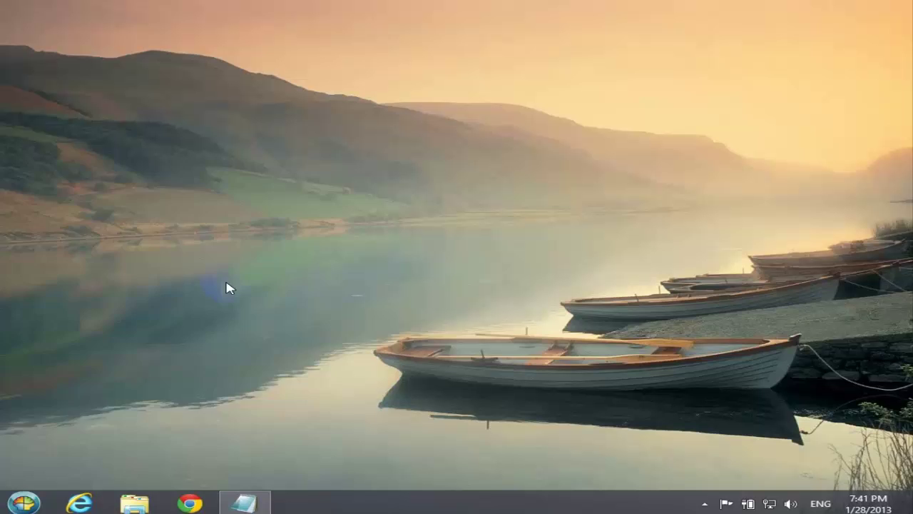
Test the classic Start menu with the Windows key, then revisit the Start screen and return to the desktop.
key(super)
click(230, 283)
key(super)
key(super)
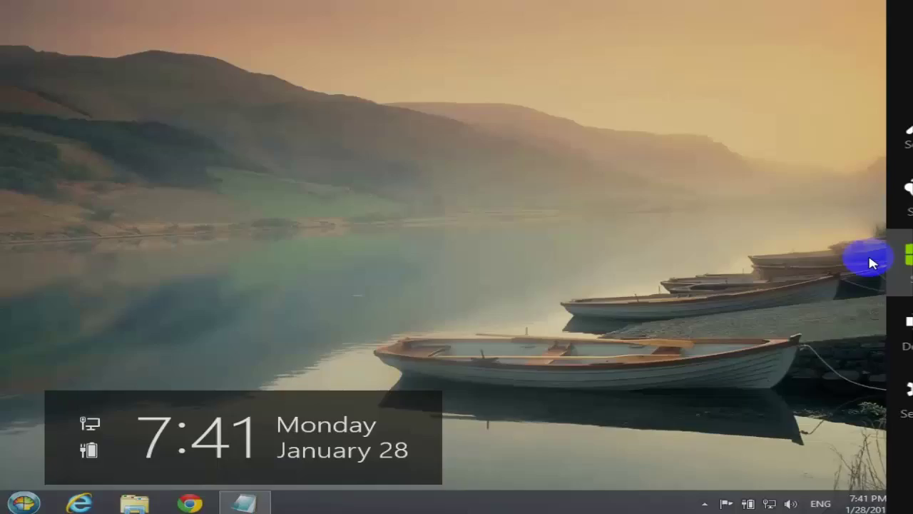
click(870, 260)
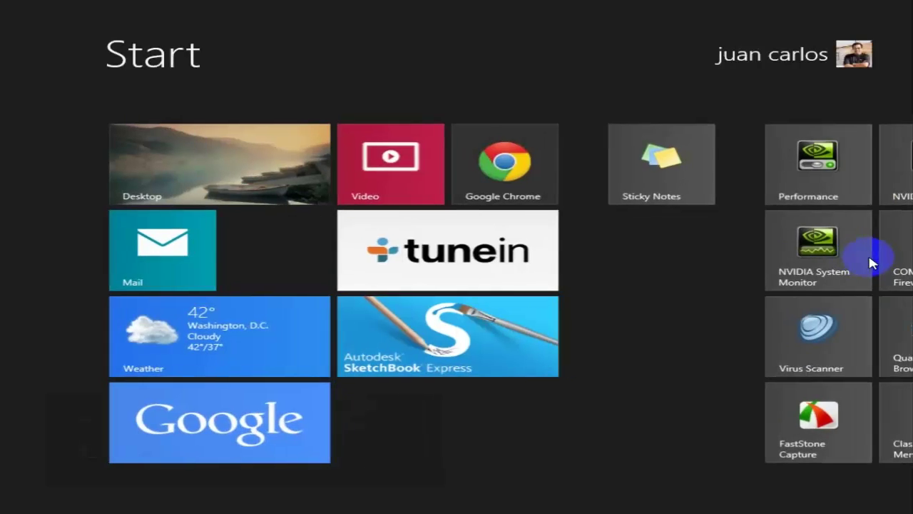
click(180, 176)
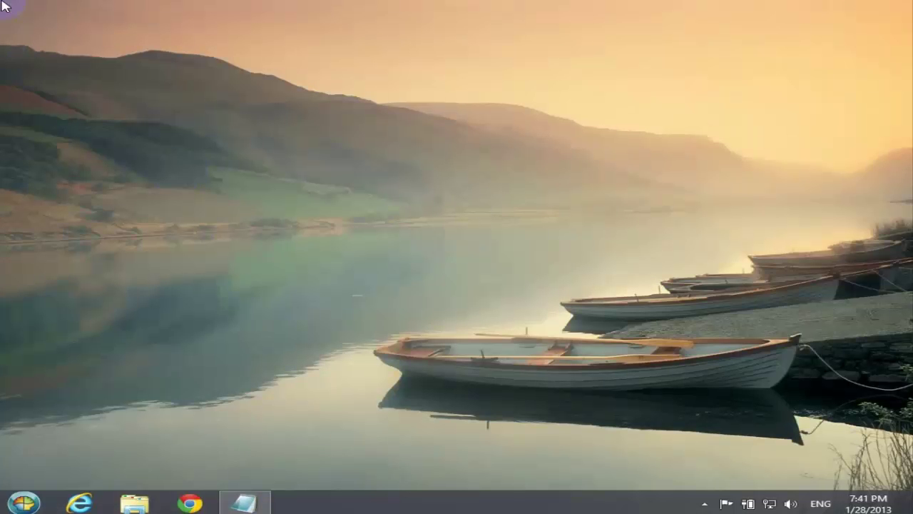